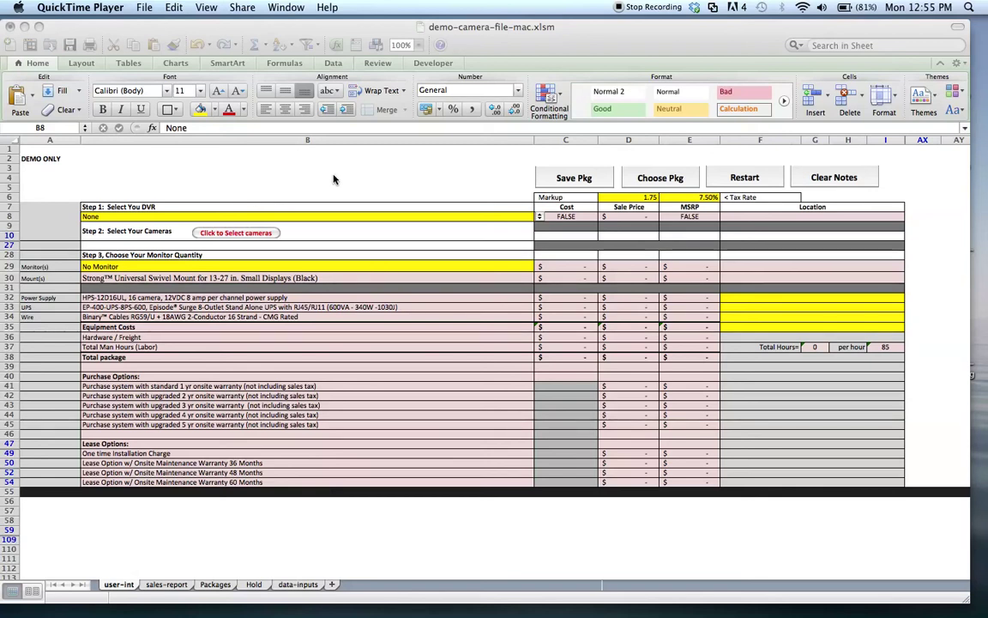
Activate the camera quote workbook and collapse the ribbon to show more of the sheet.
click(940, 66)
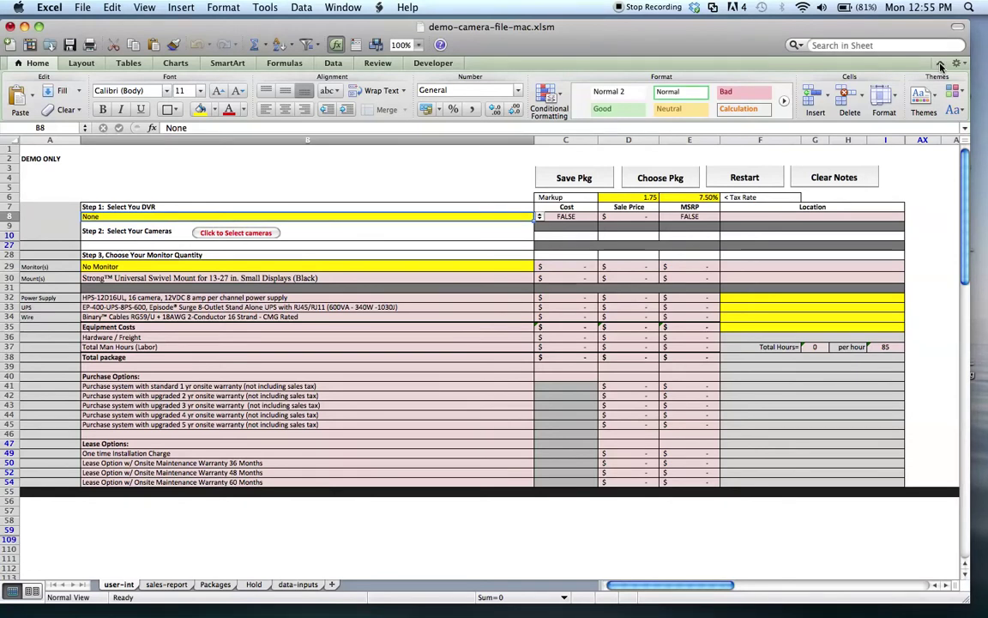
click(940, 65)
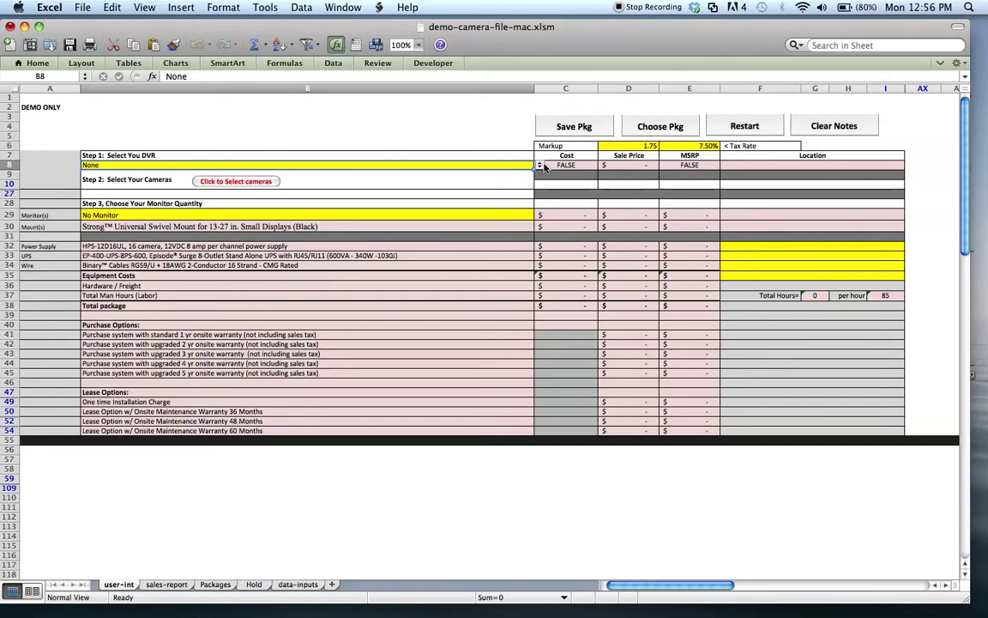
Choose the WPS-100-DVR-8CH DVR in B8 and list its camera slots, leaving Camera 1 as None.
click(541, 165)
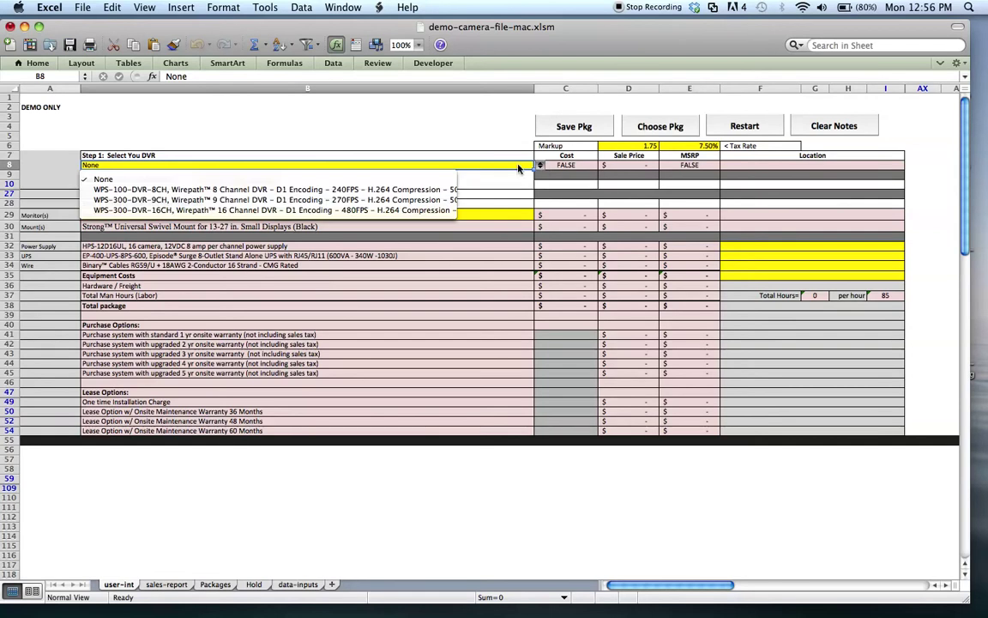
click(437, 190)
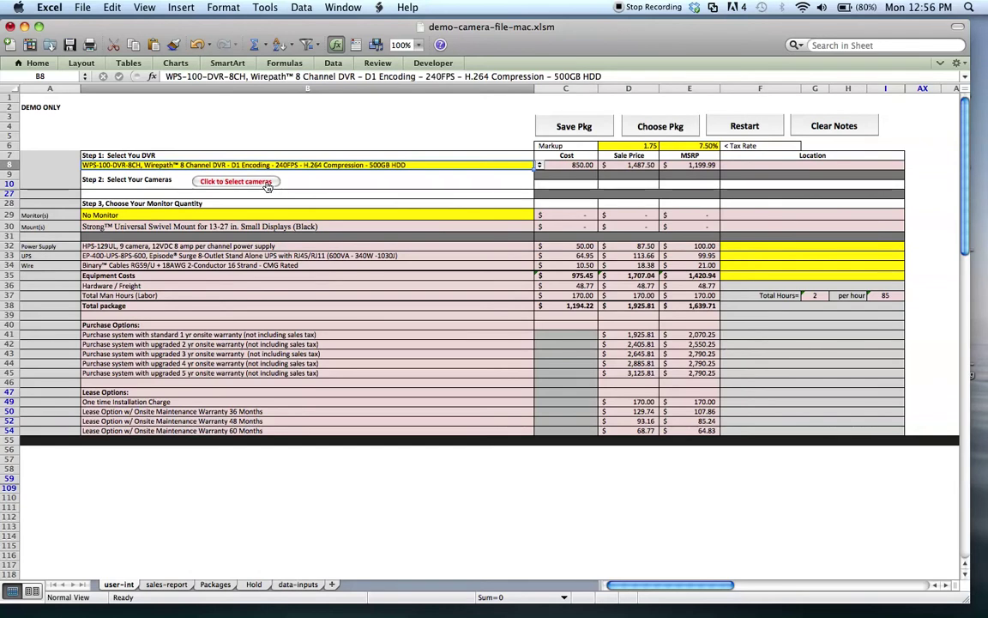
click(267, 184)
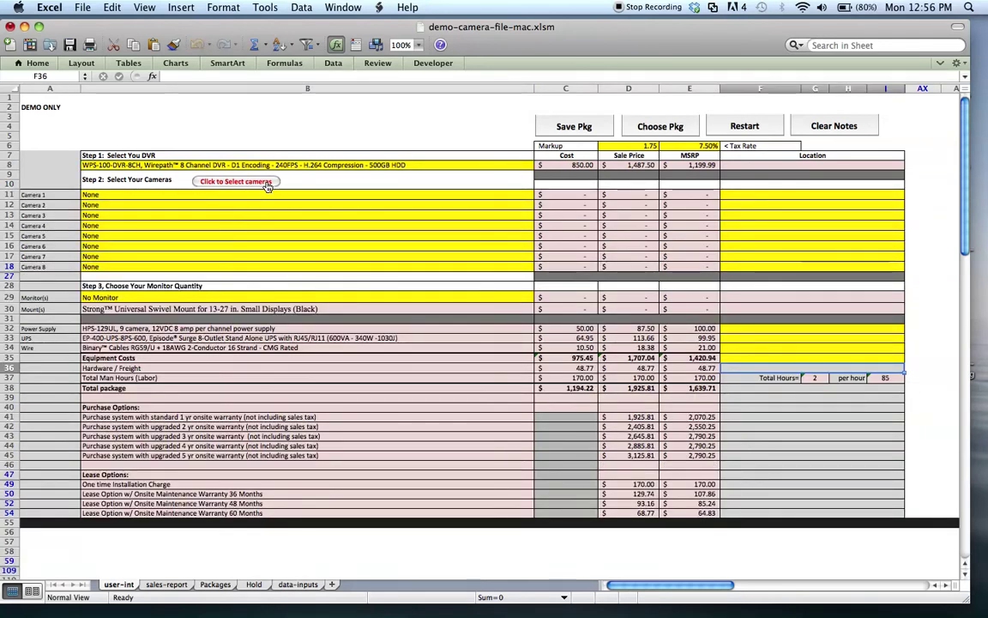
click(519, 194)
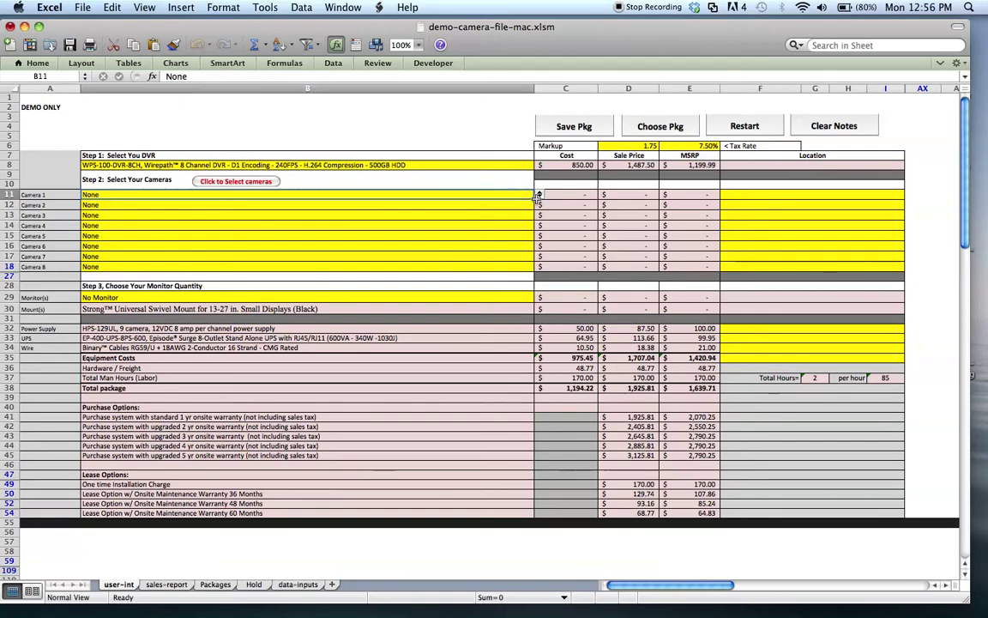
click(540, 196)
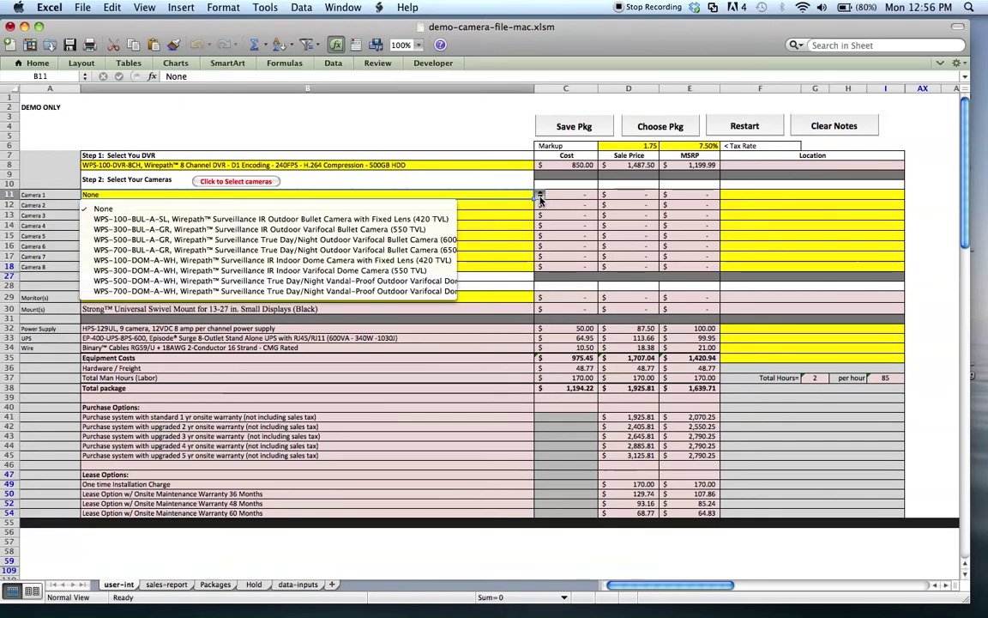
click(539, 196)
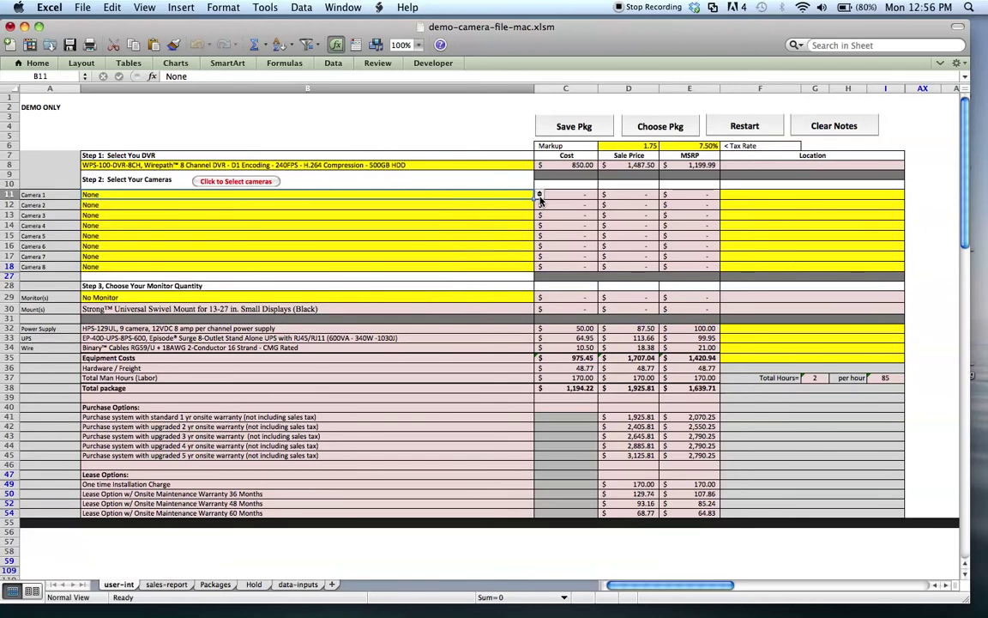
Change the DVR in B8 to WPS-300-DVR-9CH and list its nine camera rows.
click(511, 166)
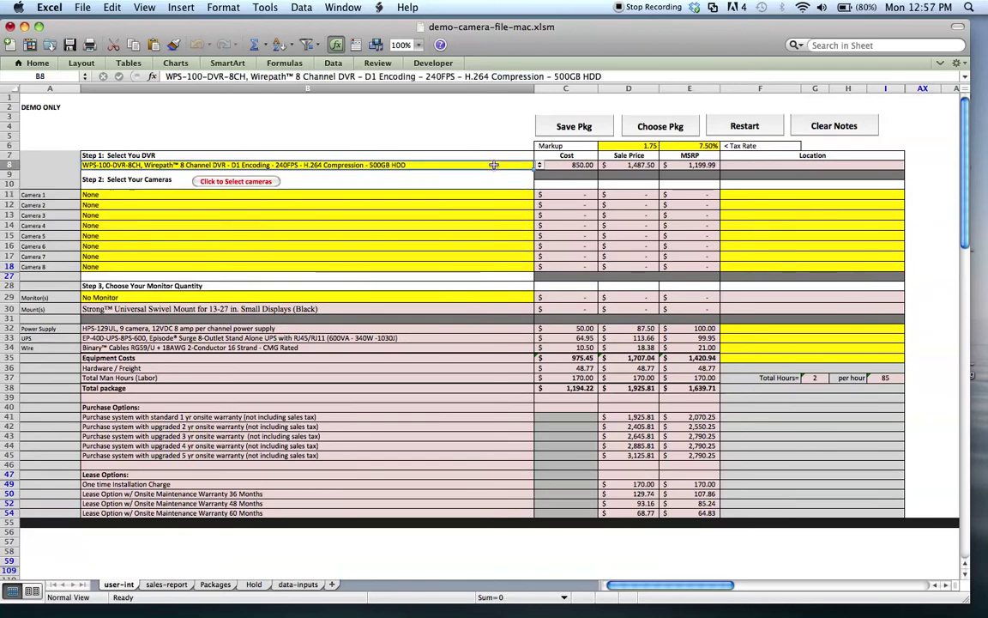
click(540, 166)
click(446, 202)
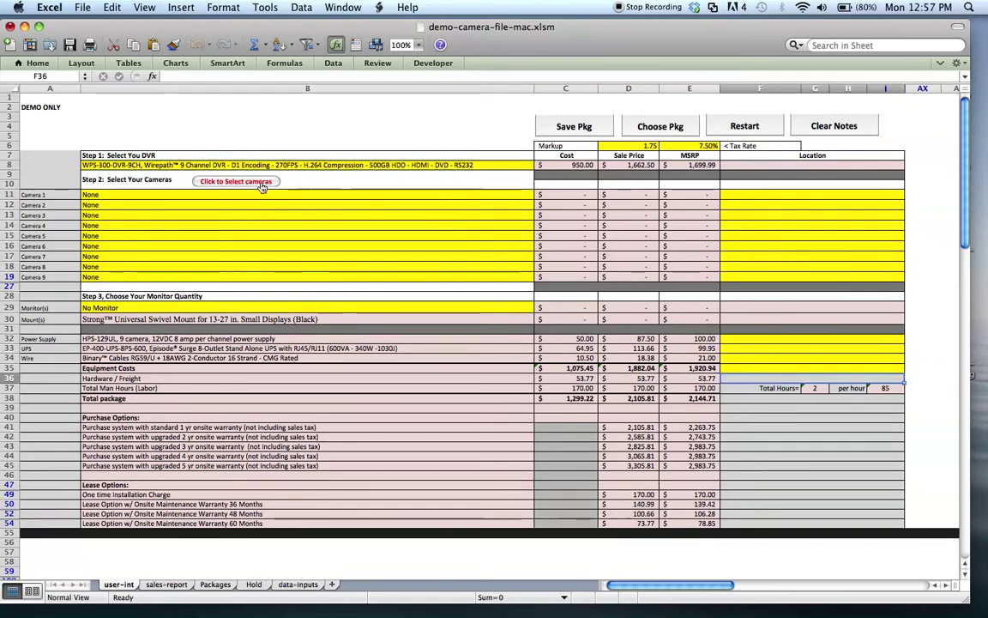
click(525, 165)
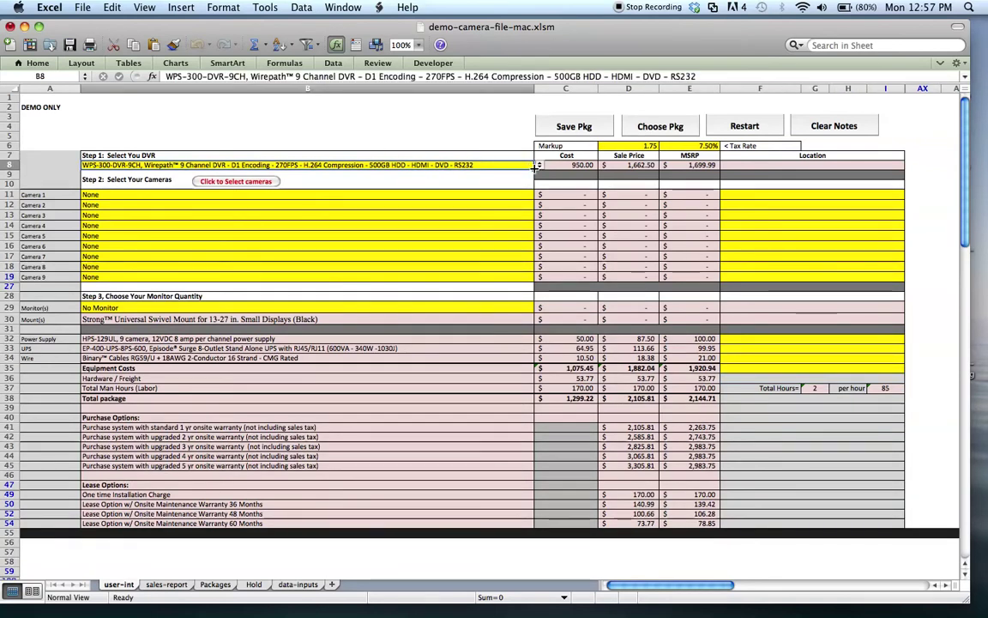
Switch to the WPS-300-DVR-16CH DVR, list sixteen camera slots, and set Camera 1 to WPS-500-BUL-A-GR.
click(539, 167)
click(408, 213)
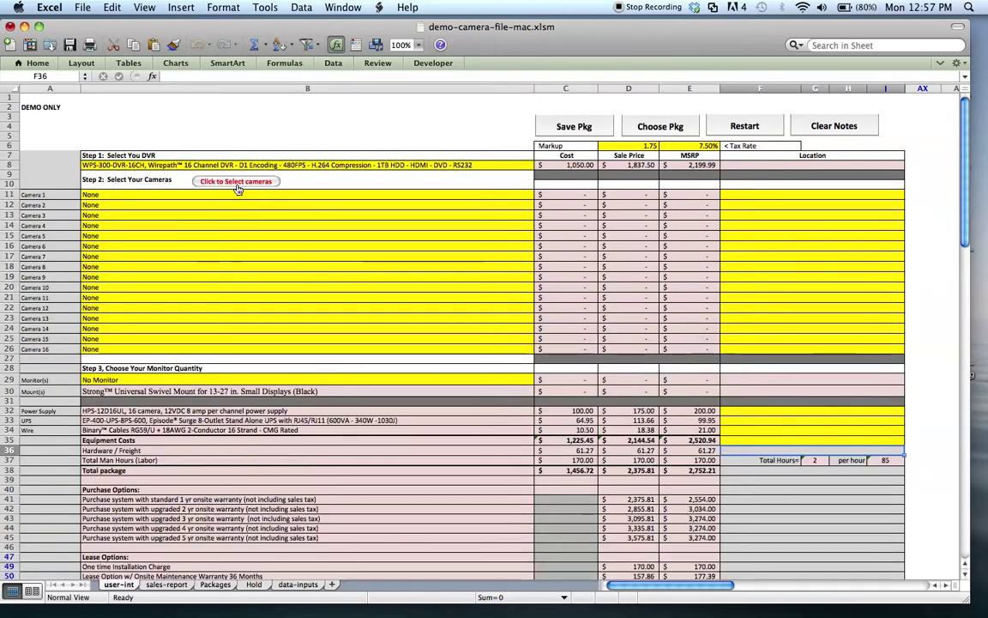
click(519, 194)
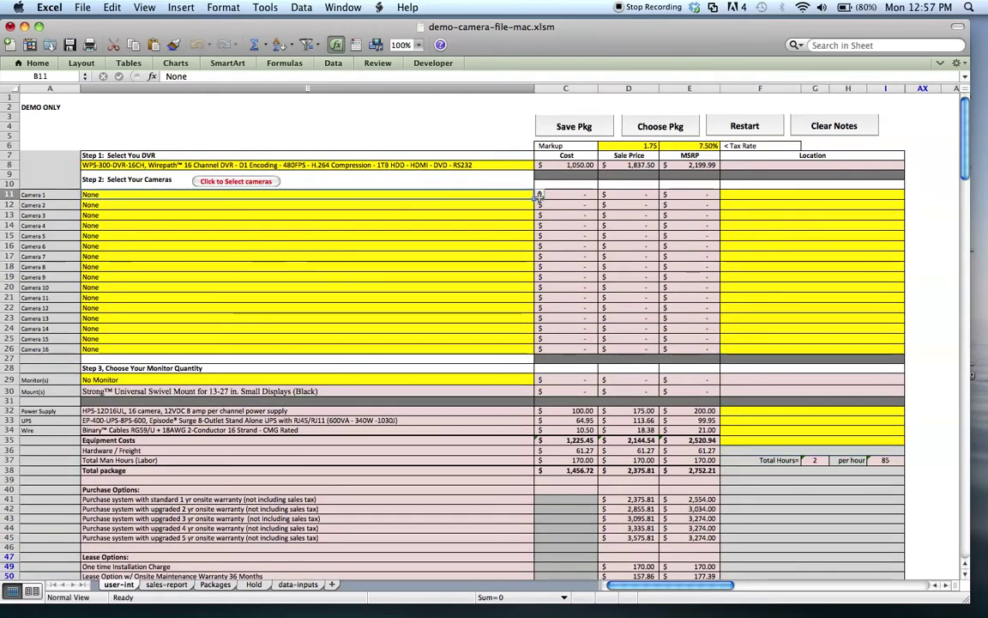
key(Right)
click(526, 195)
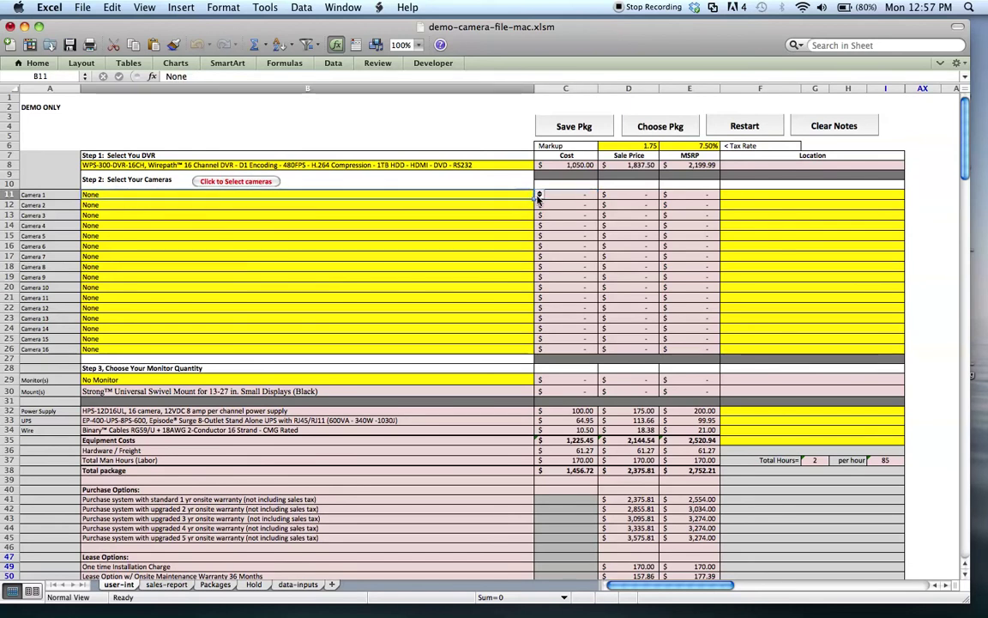
click(540, 197)
click(442, 240)
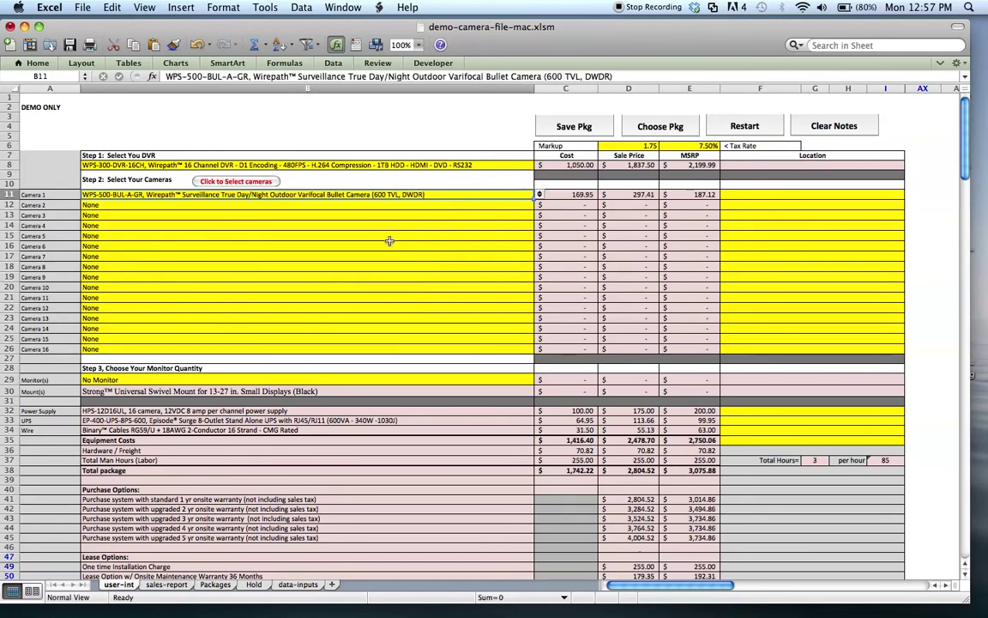
Set Camera 2 to WPS-300-DOM-A-WH, Camera 3 to WPS-700-BUL-A-GR, and Camera 7 to WPS-500-BUL-A-GR.
click(527, 206)
click(540, 206)
click(360, 280)
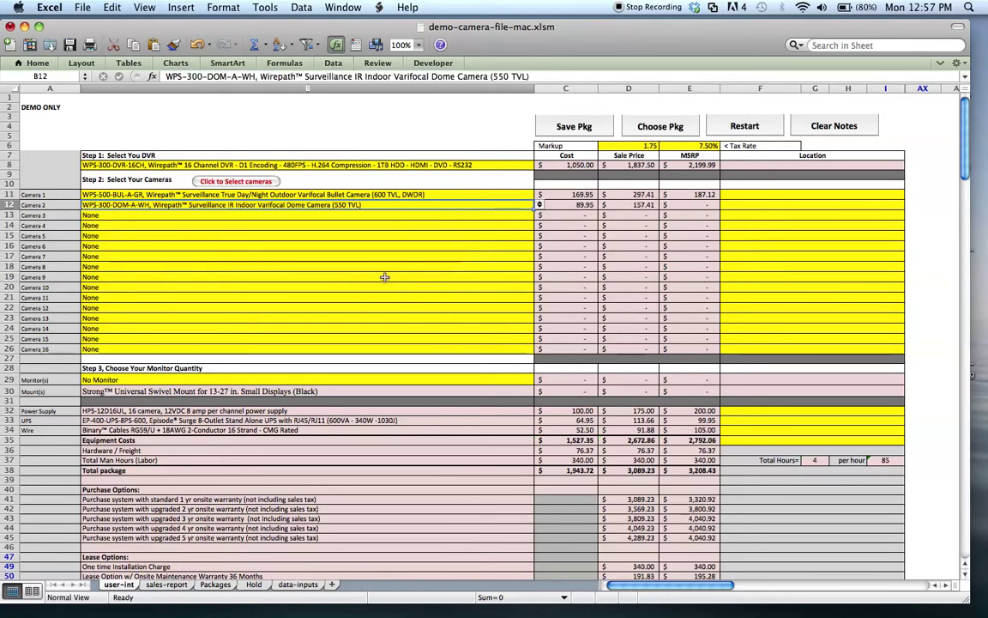
click(504, 217)
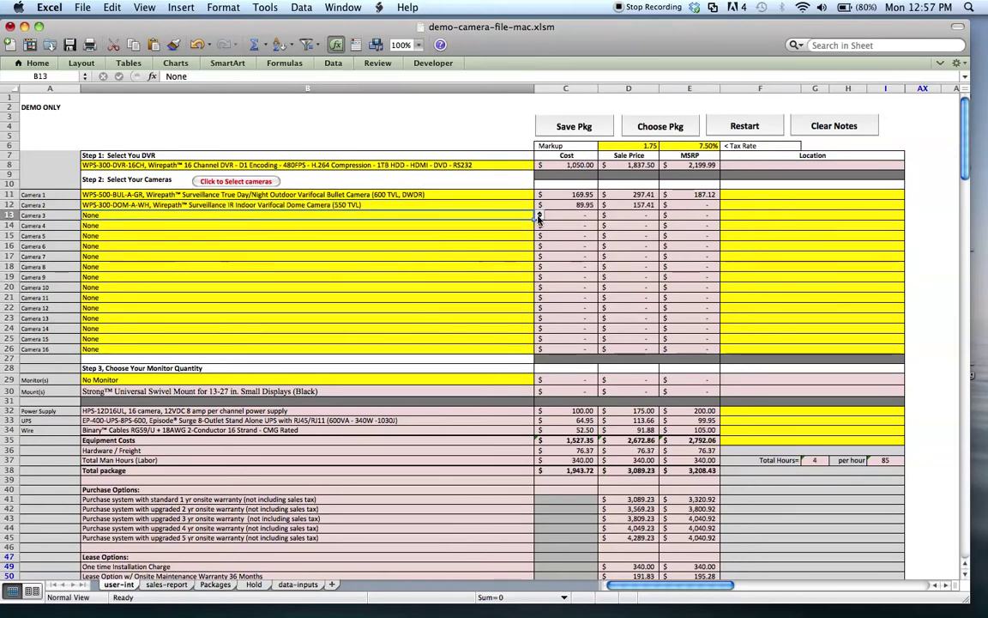
click(539, 215)
click(421, 276)
click(489, 255)
click(540, 256)
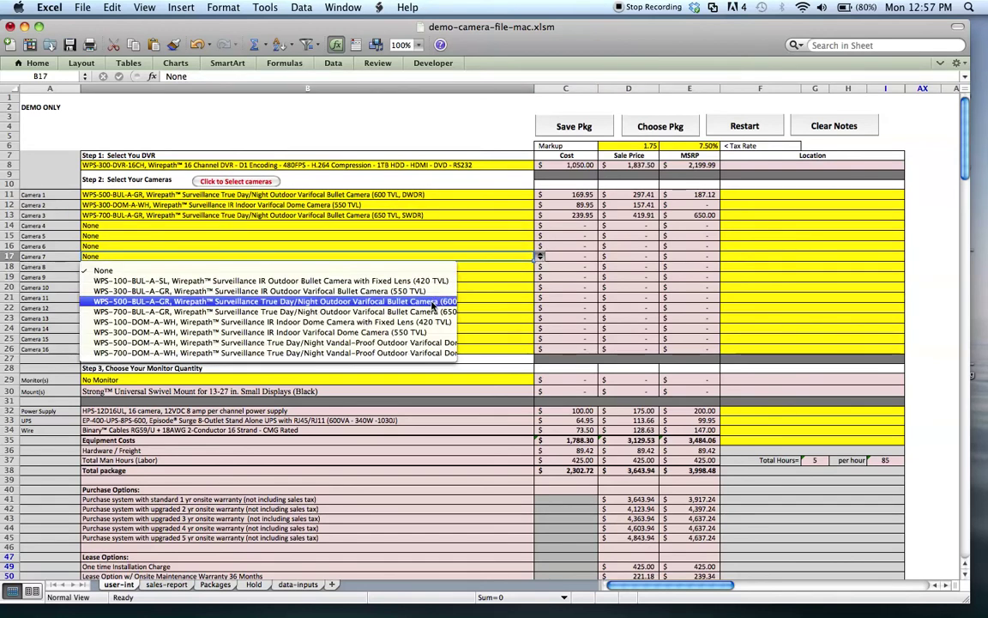
click(452, 301)
Set Camera 11 to WPS-500-BUL-A-GR and Camera 15 to WPS-300-BUL-A-GR.
click(479, 300)
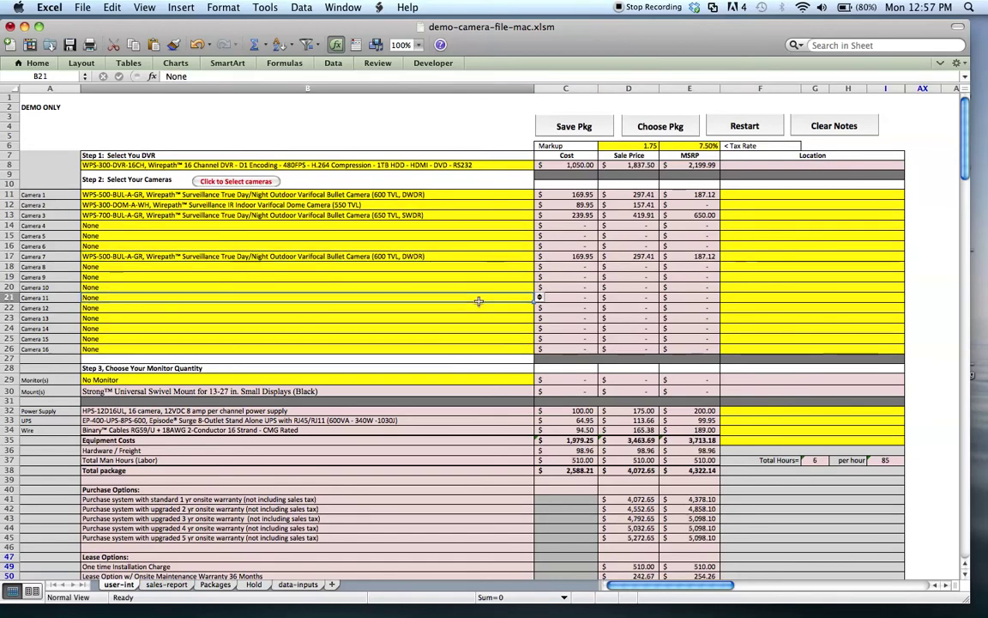
click(540, 297)
click(439, 344)
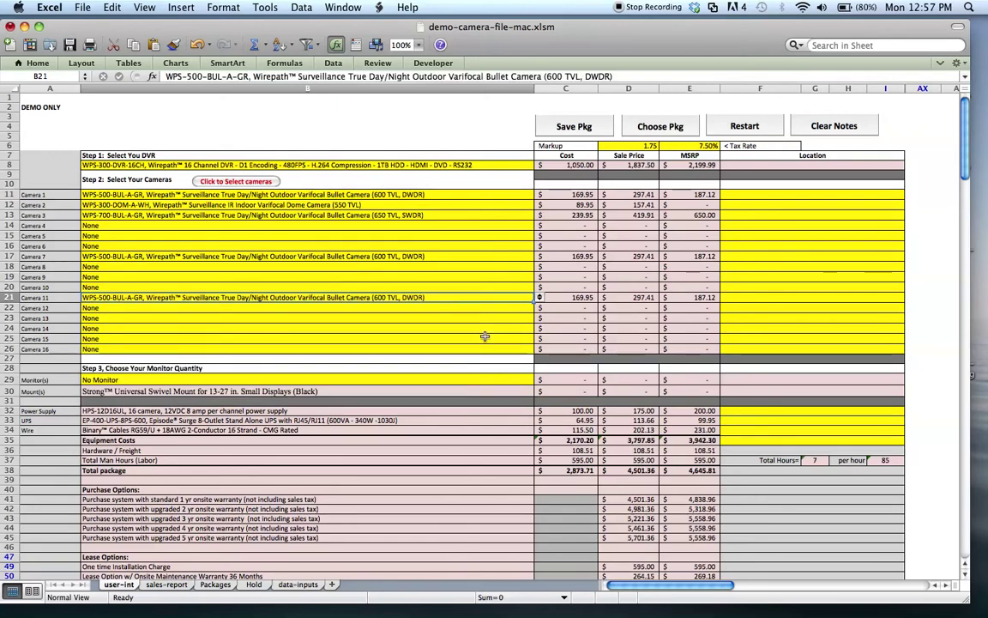
click(539, 339)
click(540, 338)
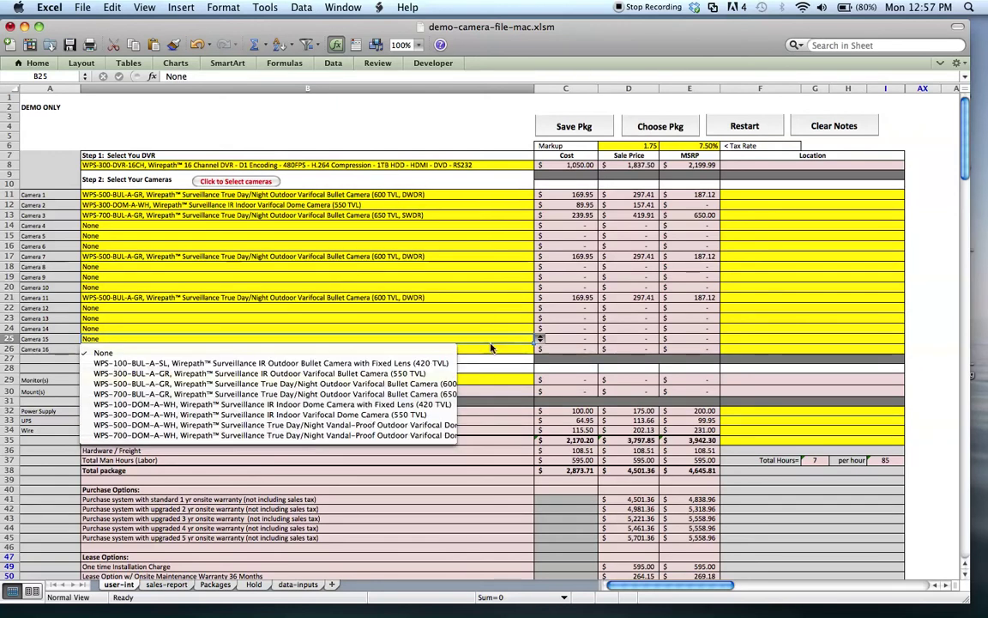
click(431, 375)
Enter location notes 'Notes' and 'Notes2' for Cameras 1 and 2 in F11:F12.
click(770, 195)
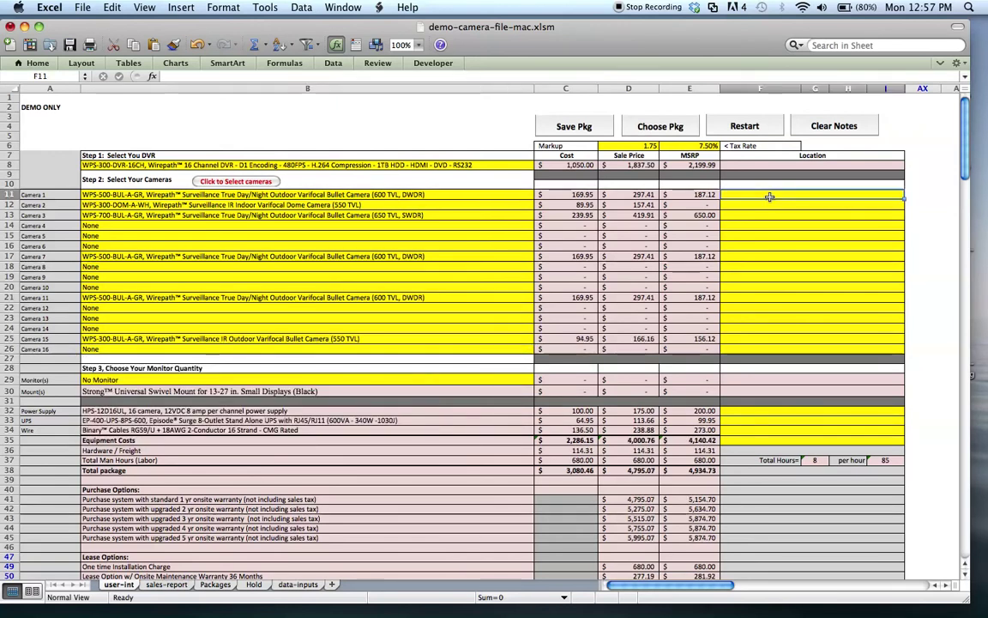
text(Notes)
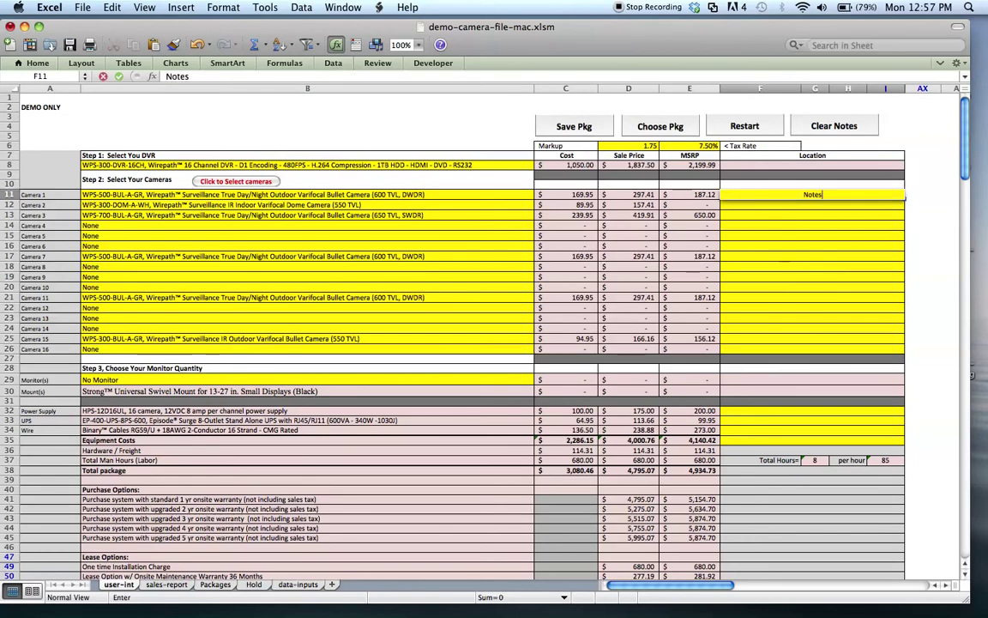
key(Return)
text(Notes2)
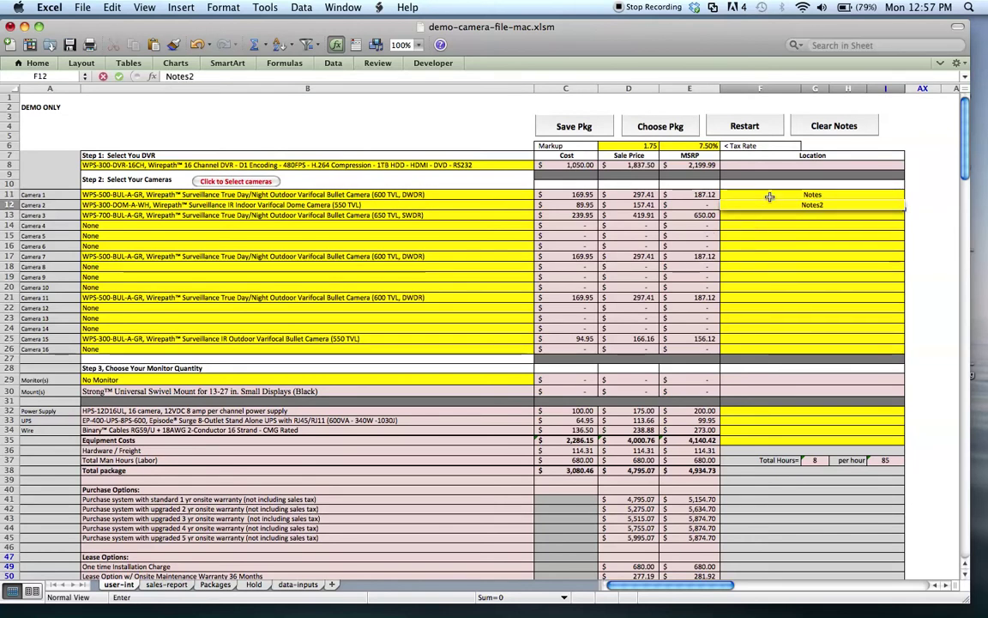
key(Return)
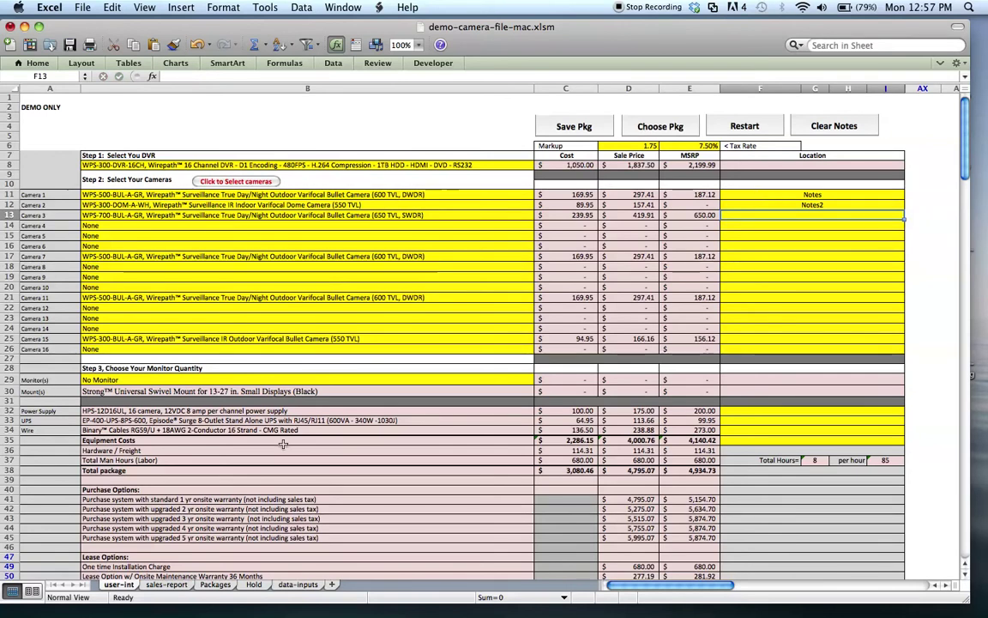
Choose 'CDW-1294512 20 inch LCD Monitor VGA VESA 100 - Quantity 2' in the monitor cell B29.
click(410, 382)
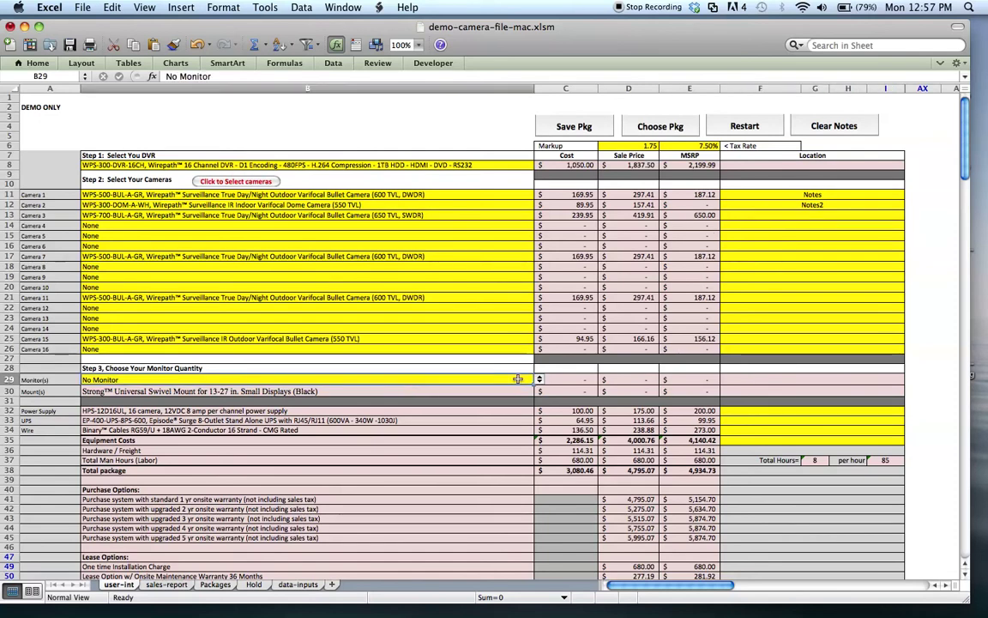
click(540, 379)
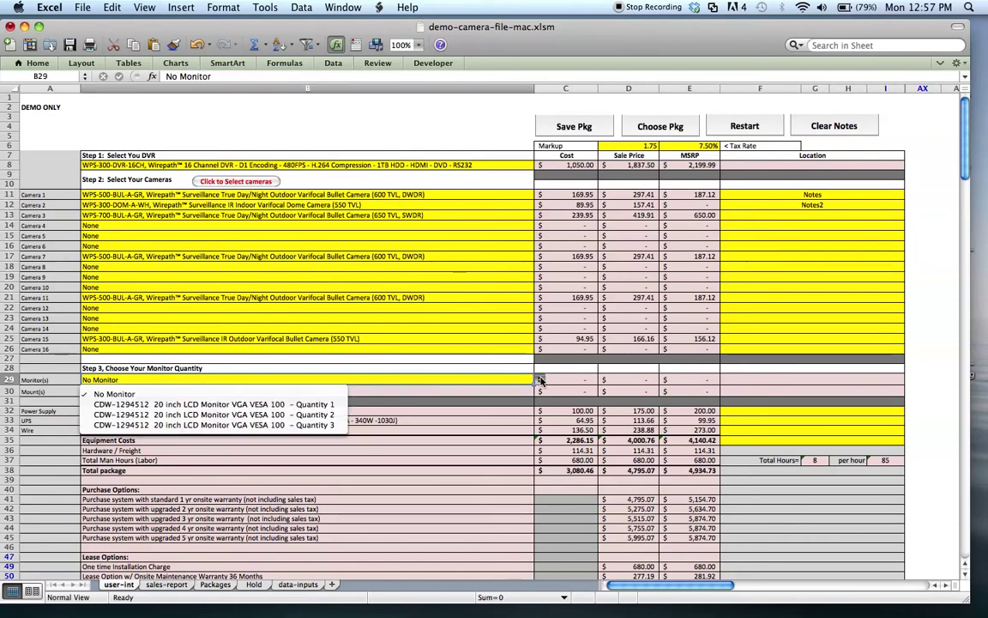
click(323, 416)
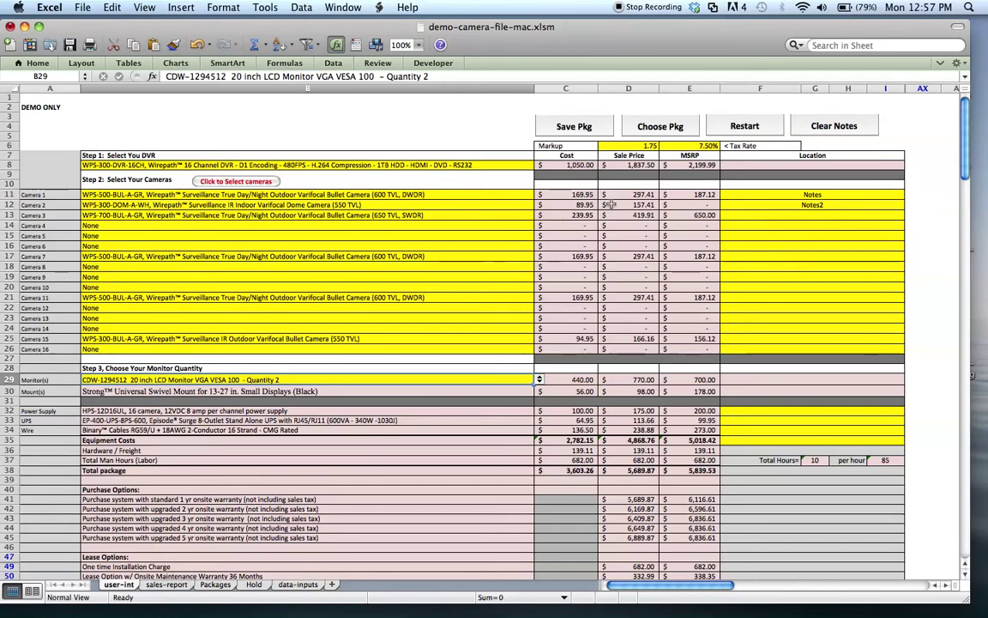
scroll(611, 203, down, 5)
scroll(611, 203, up, 2)
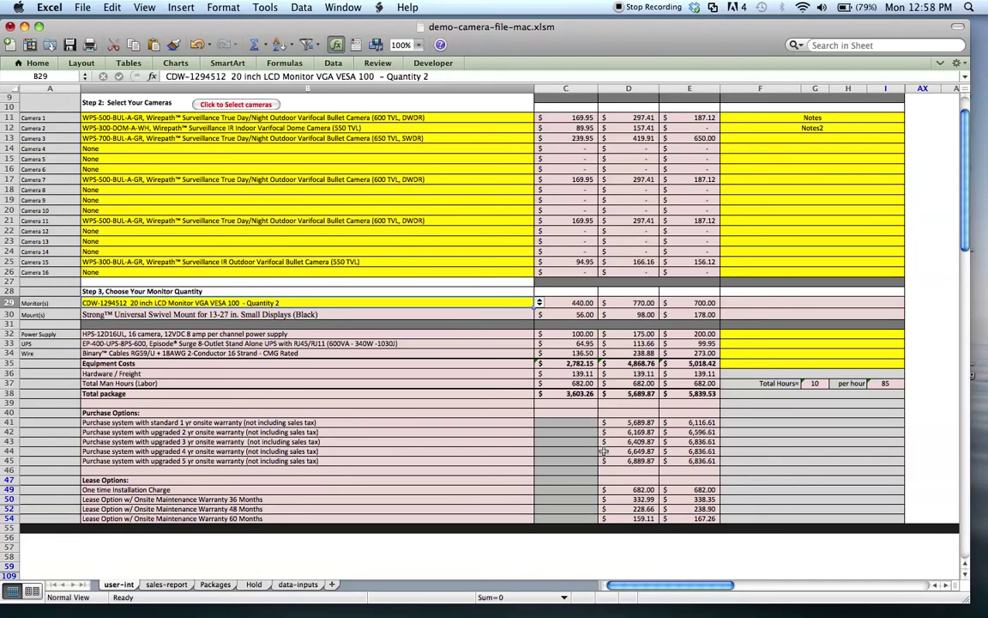
scroll(604, 450, up, 3)
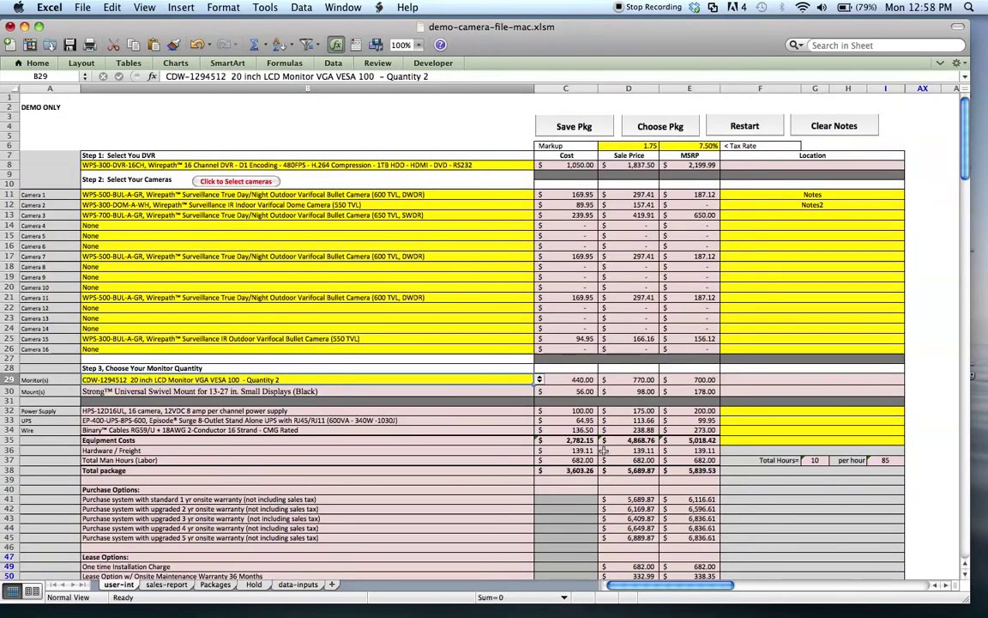
Save the quote with Save Pkg under the package name 'test package 3'.
click(583, 127)
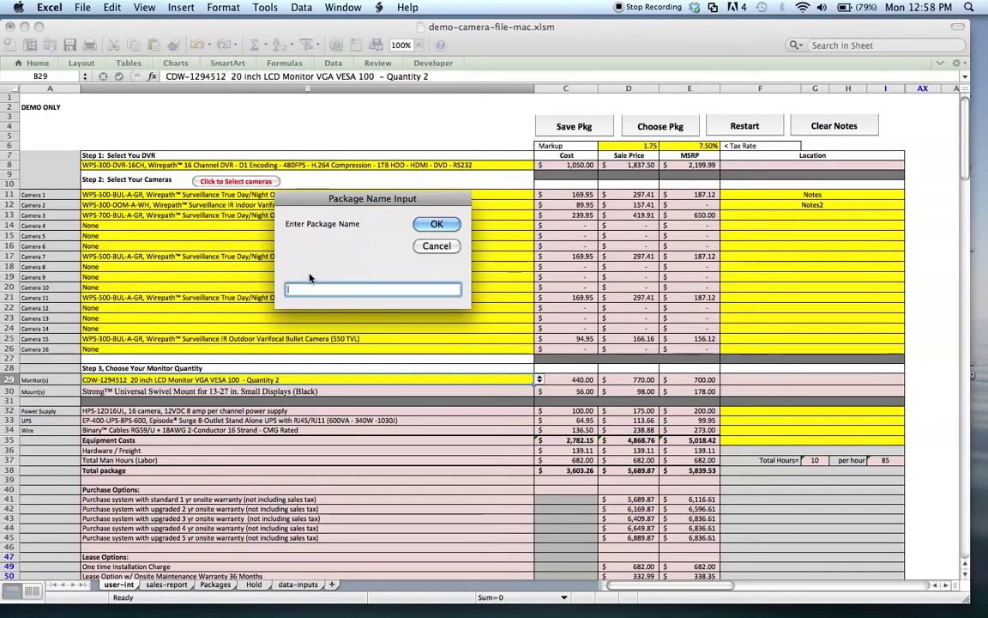
text(test pac)
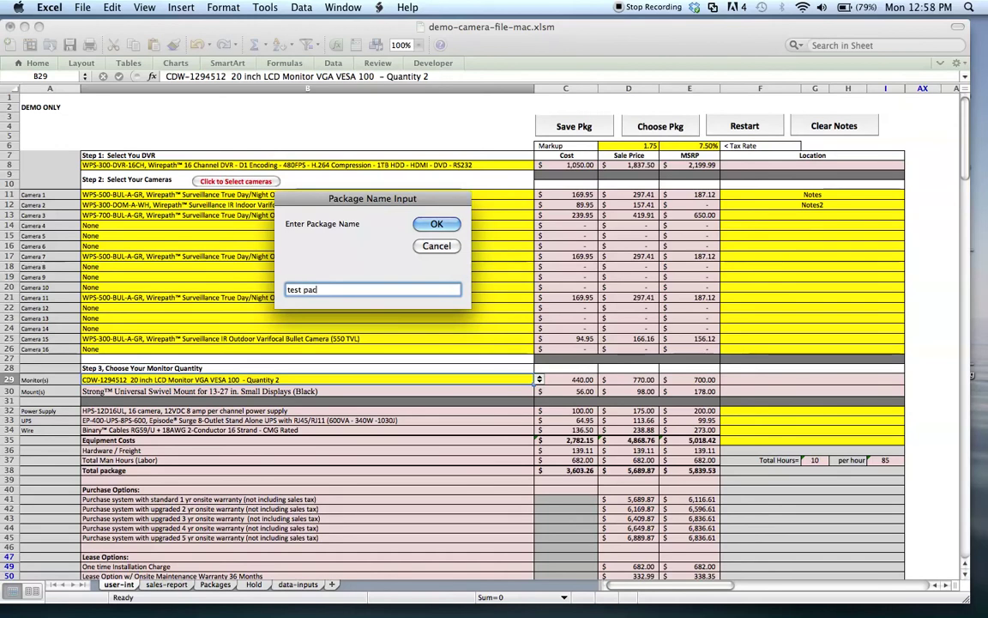
text(kage 3)
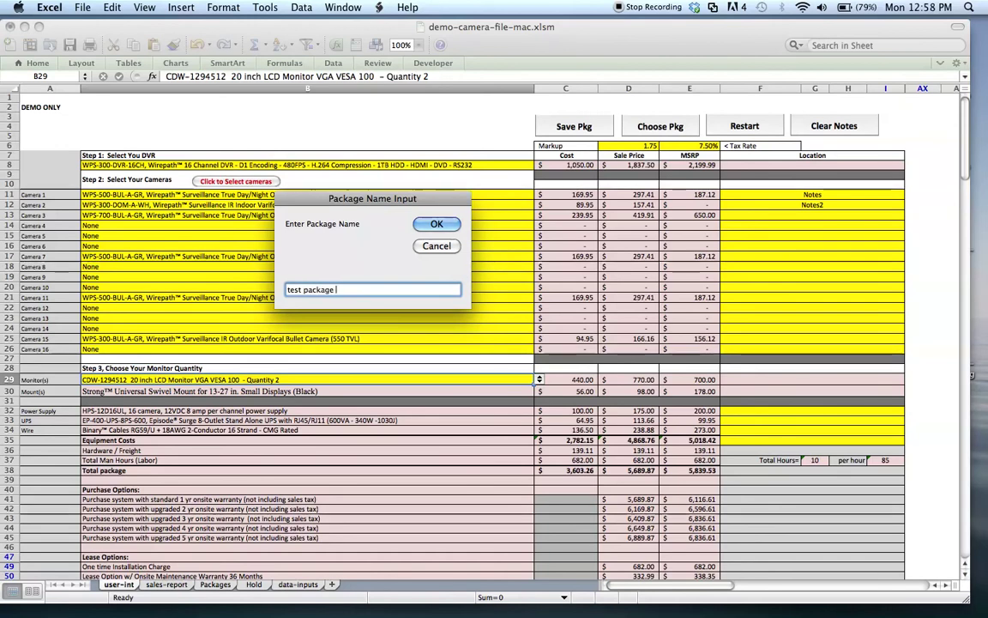
click(437, 224)
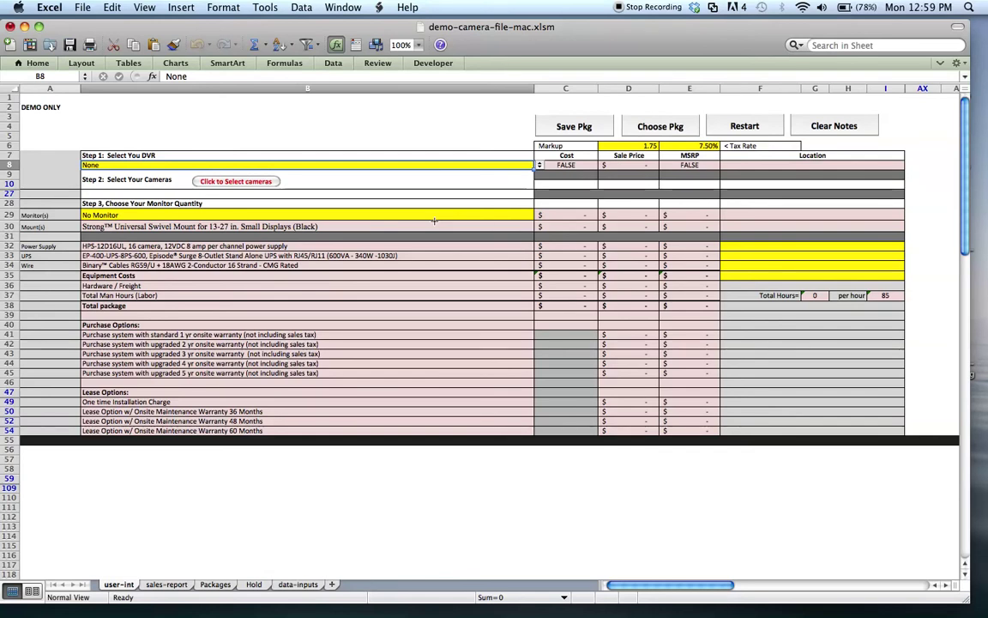
Select 'test package 3' on the Packages sheet and load it into the quote.
click(660, 126)
click(344, 161)
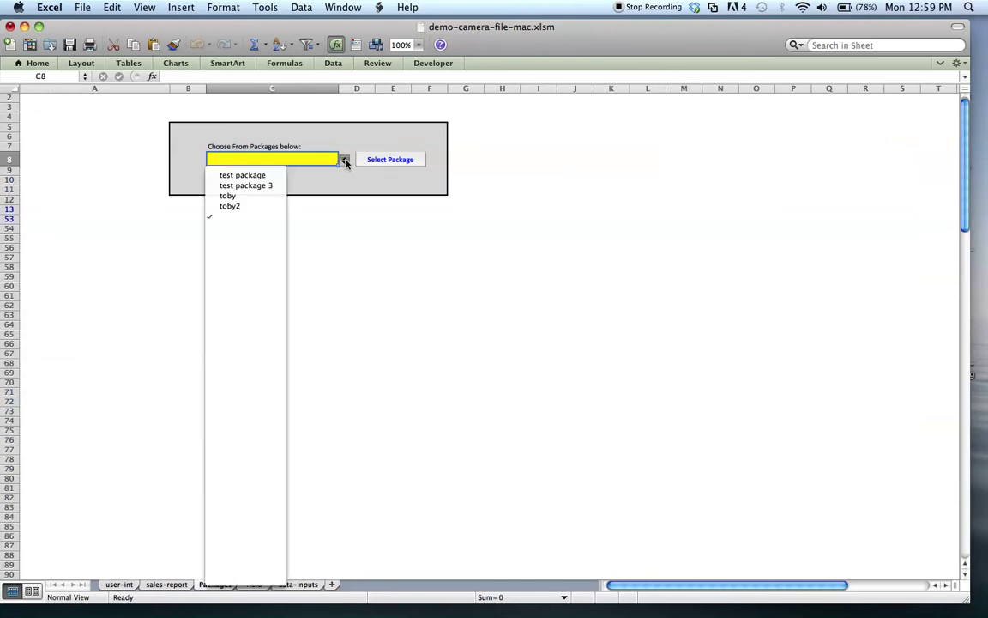
click(270, 186)
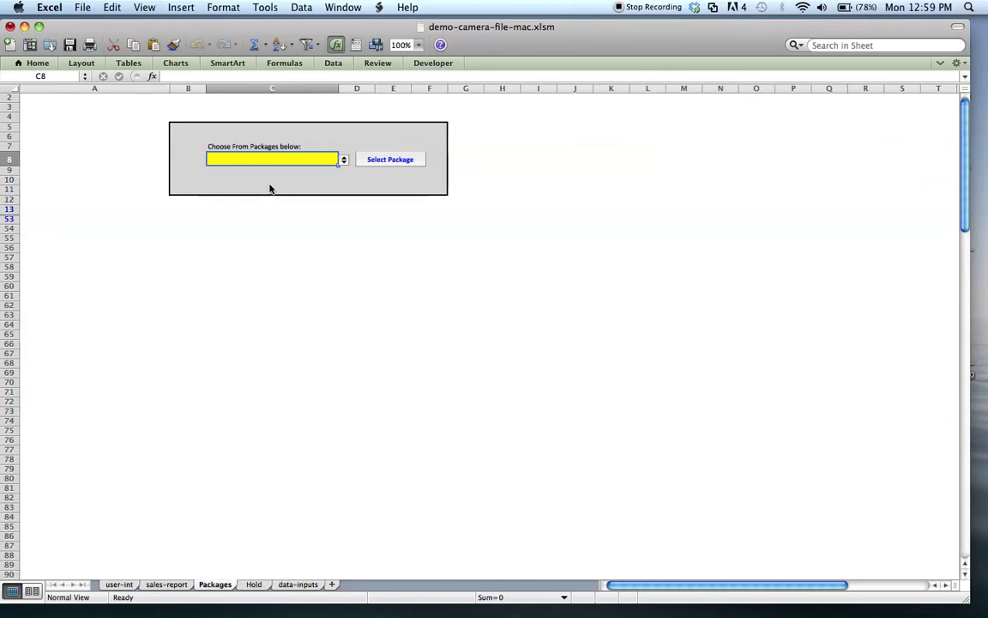
click(390, 159)
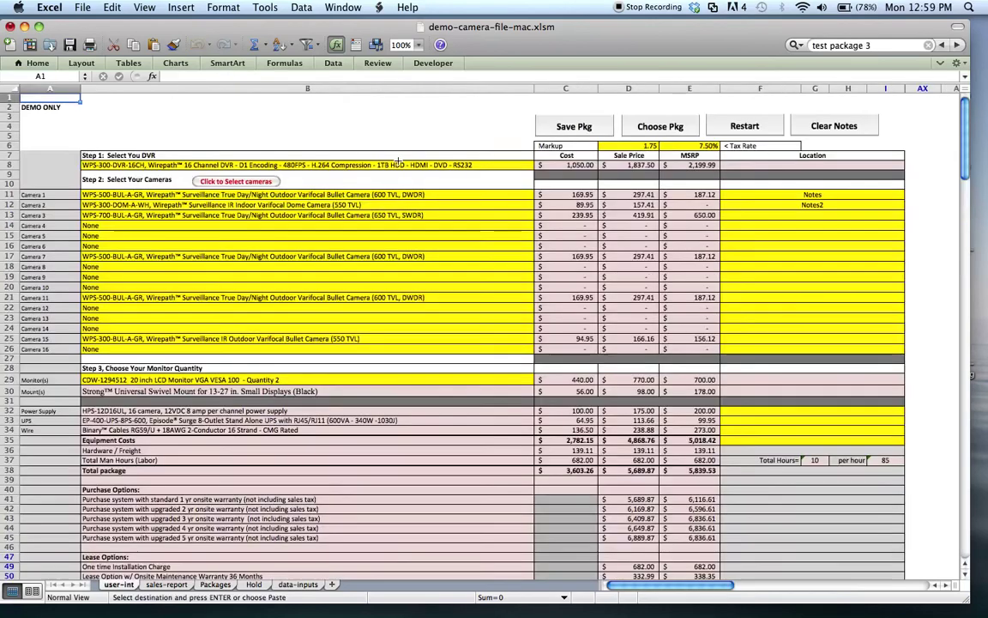
Restart the quote to blank, then reload 'test package 3' through the package picker.
click(744, 125)
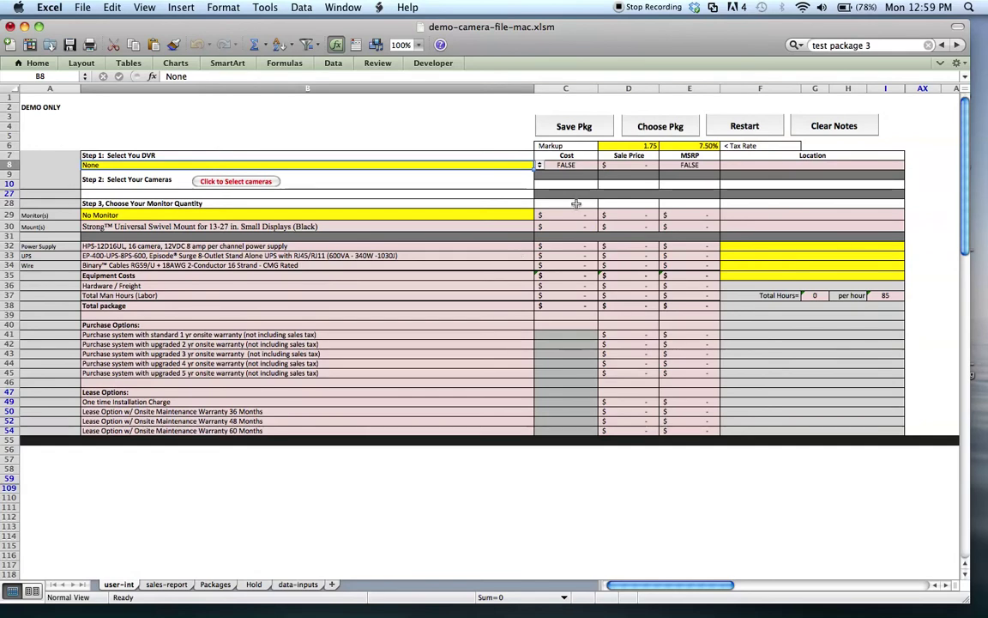
click(663, 127)
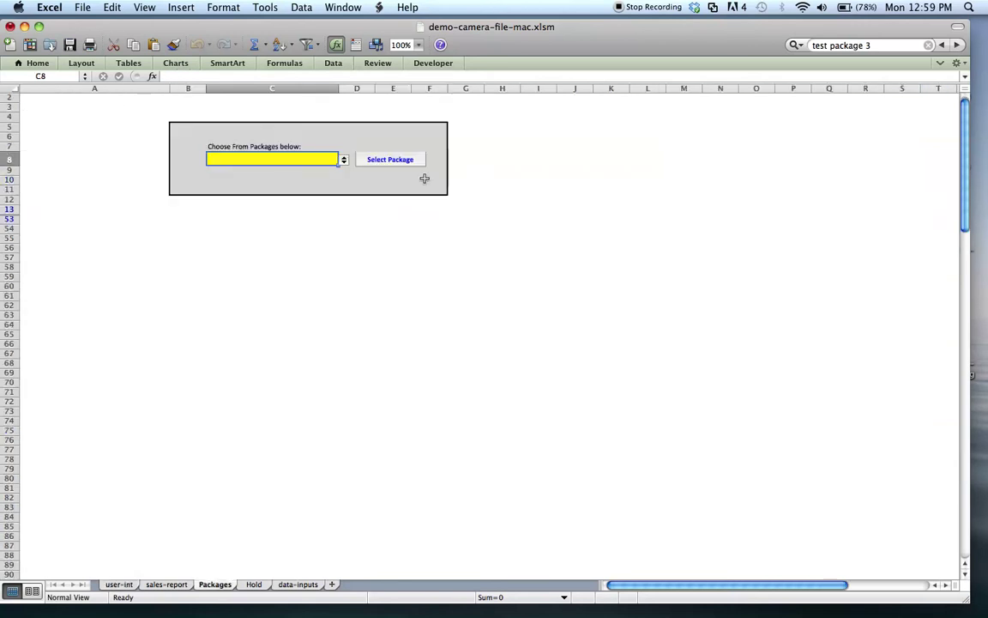
click(344, 160)
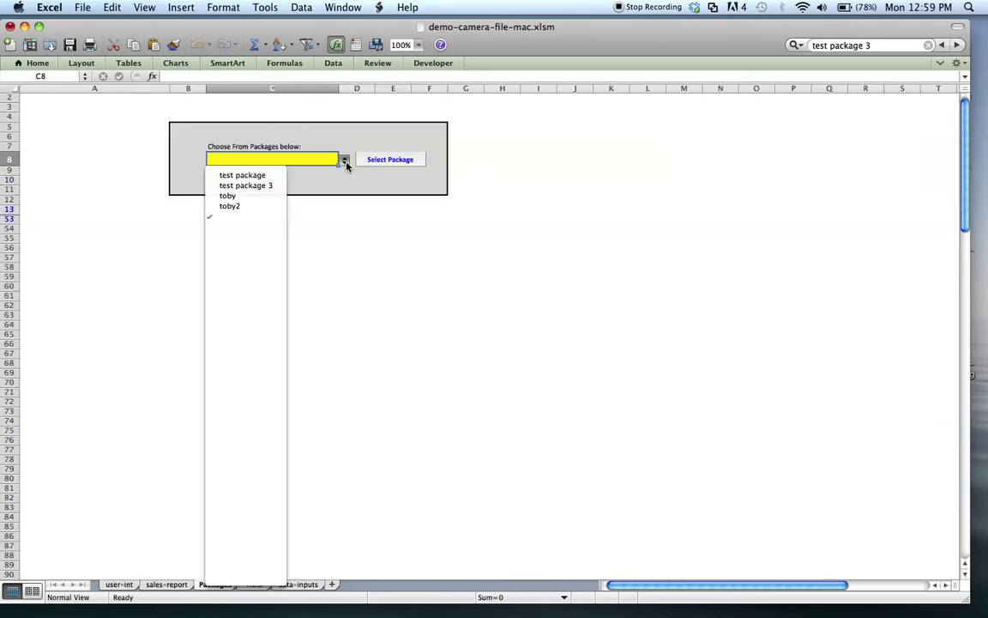
click(273, 186)
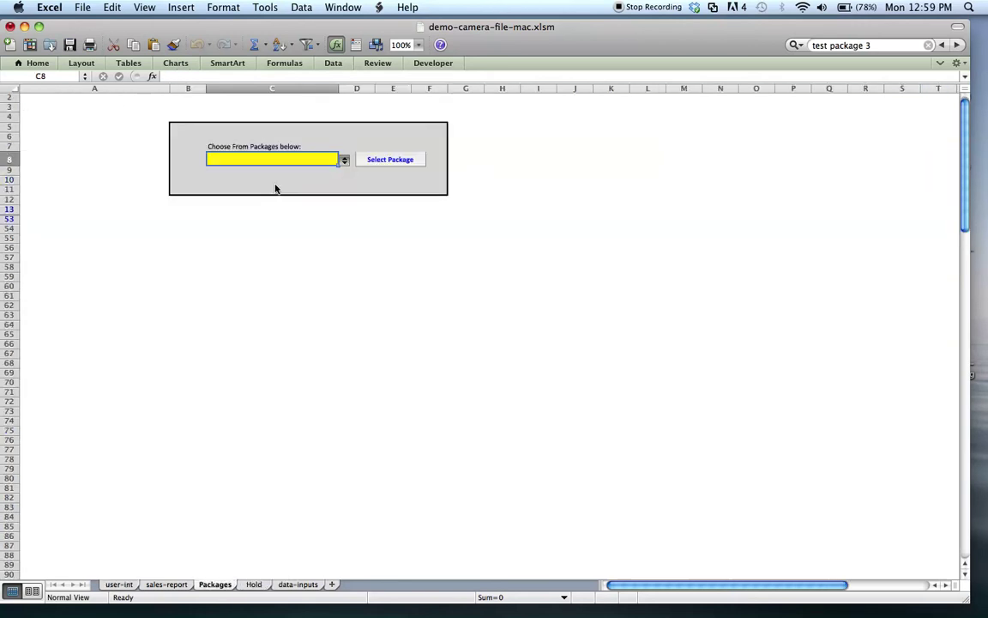
click(390, 161)
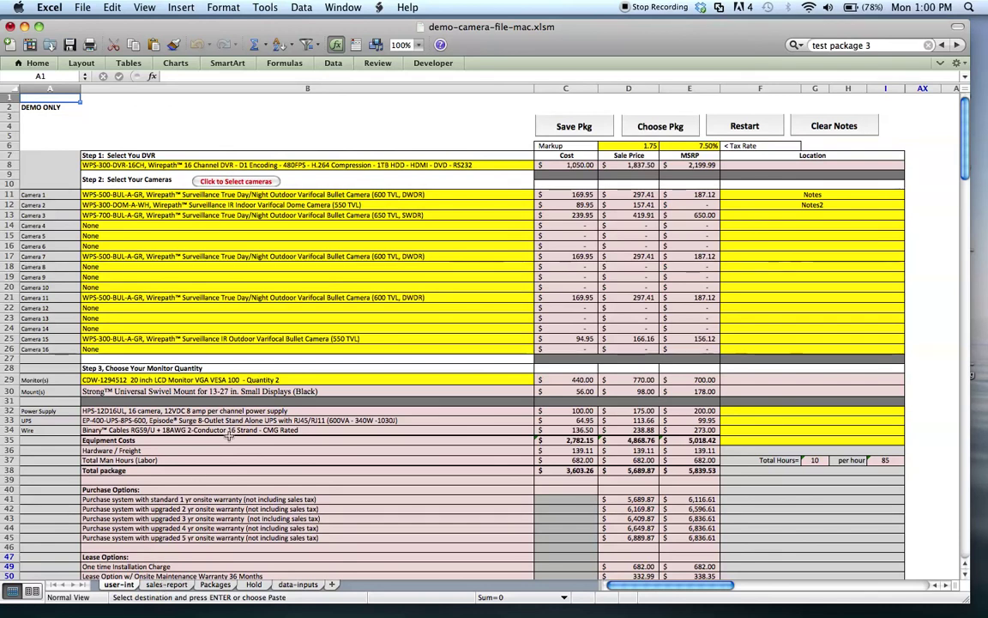
click(166, 584)
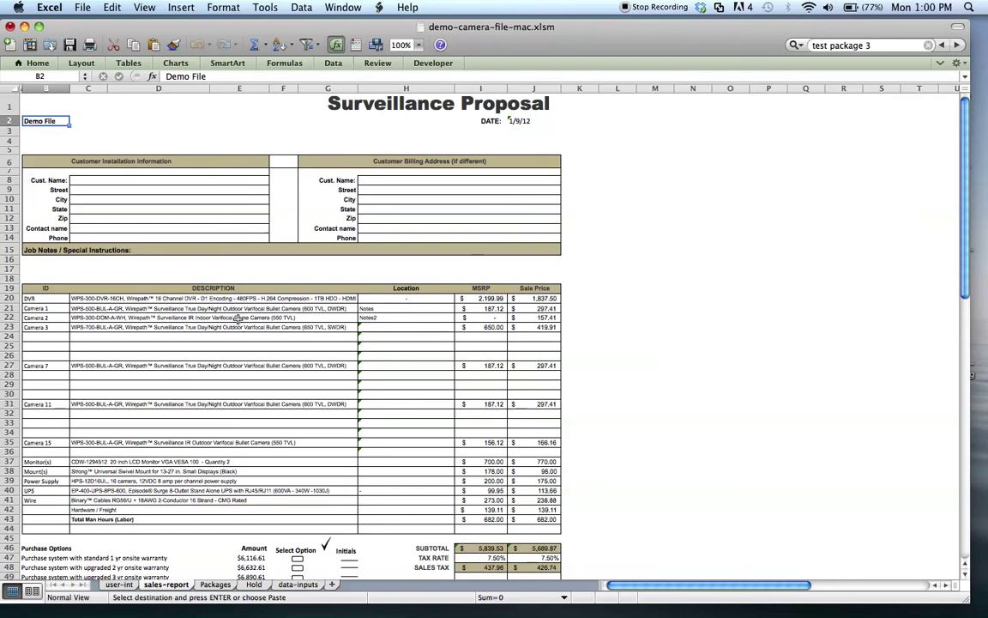
scroll(239, 317, down, 3)
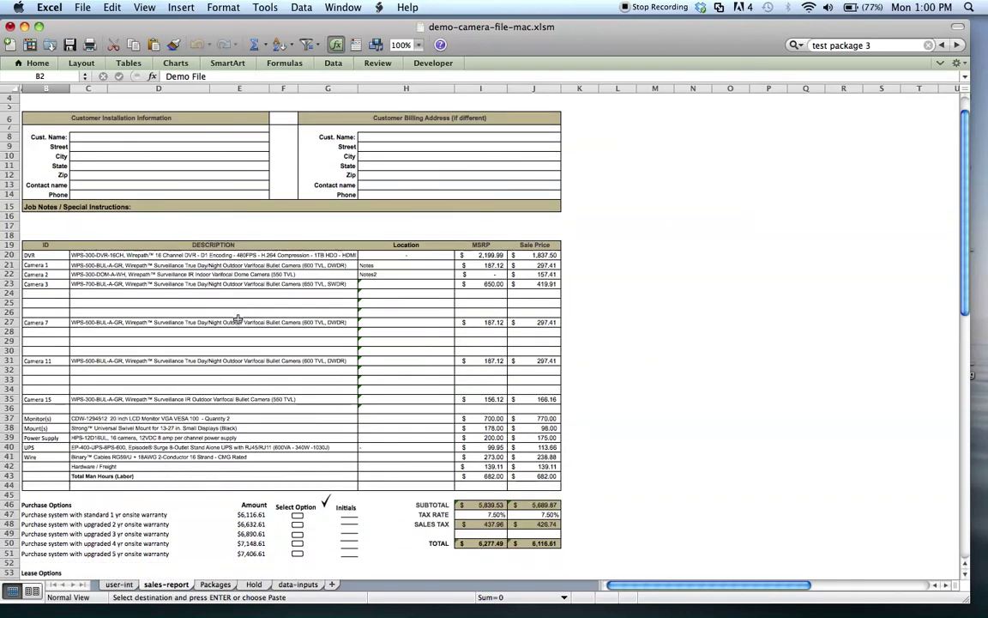
scroll(151, 152, up, 3)
click(138, 181)
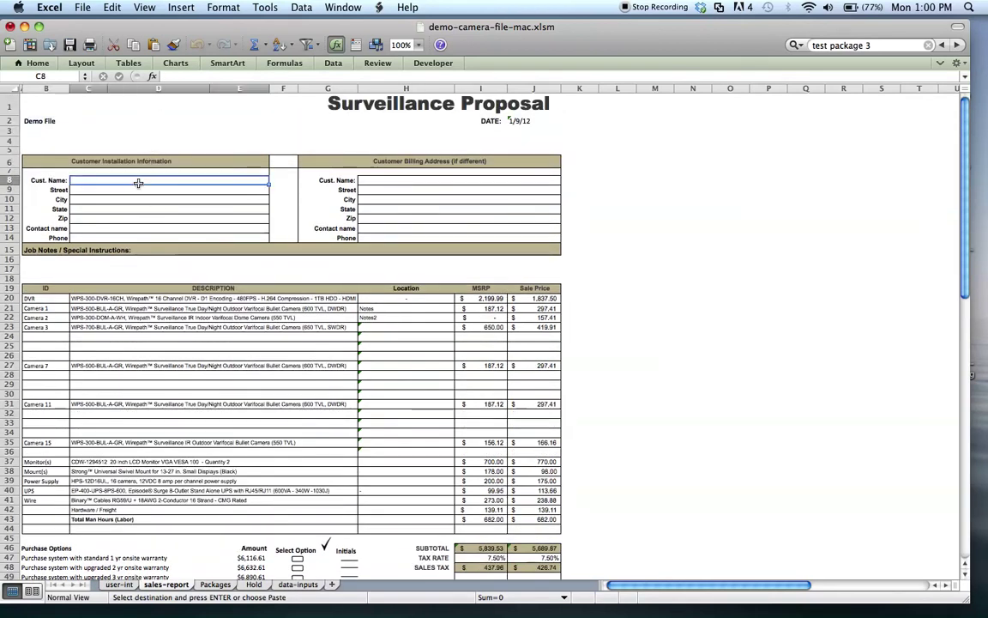
scroll(247, 319, down, 10)
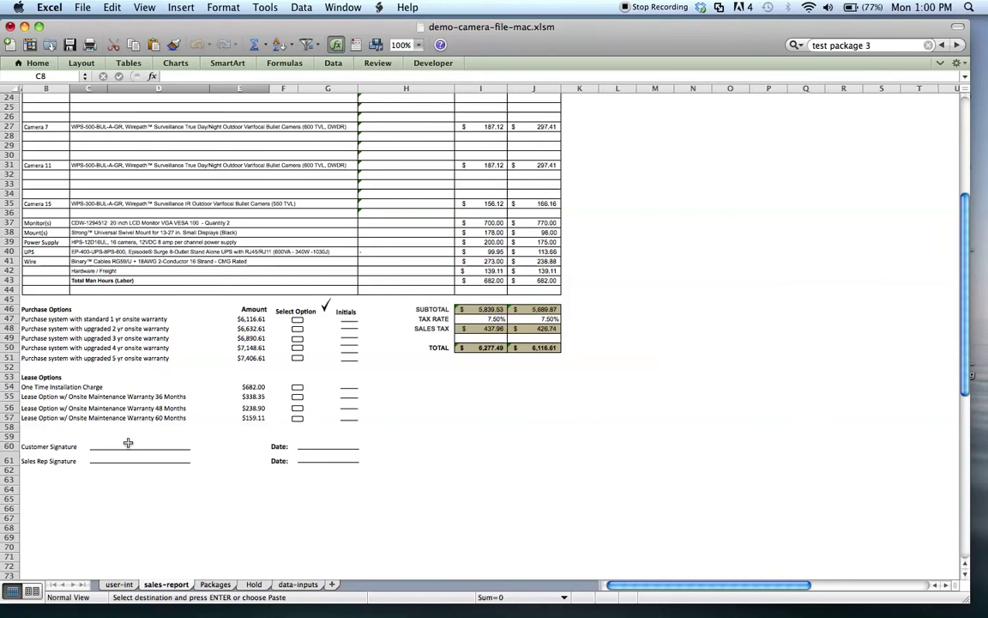
click(117, 585)
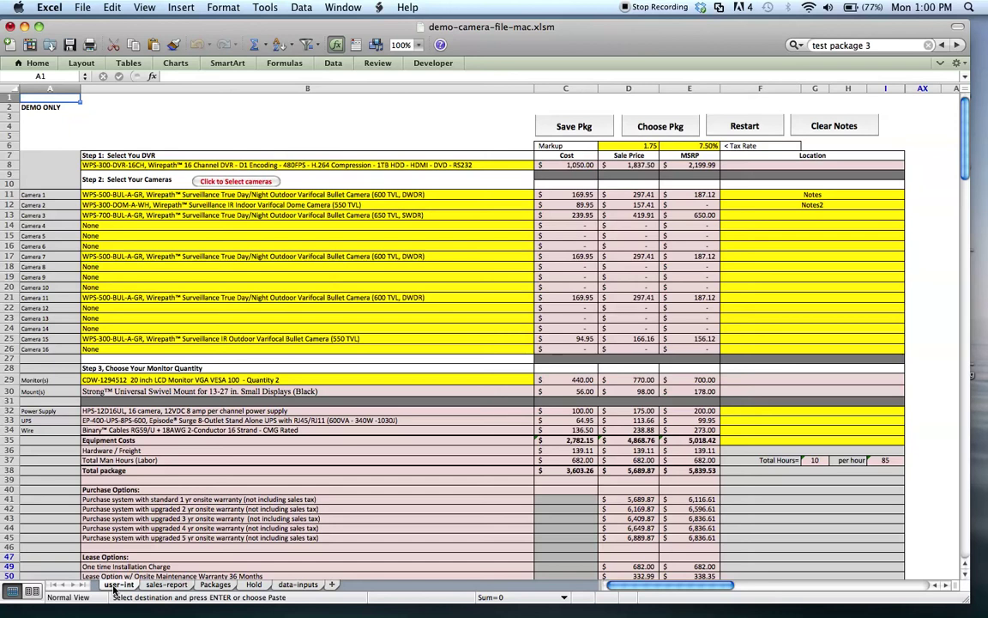
Restart the quote on the user-int sheet so DVR, cameras, monitor and prices clear.
click(744, 128)
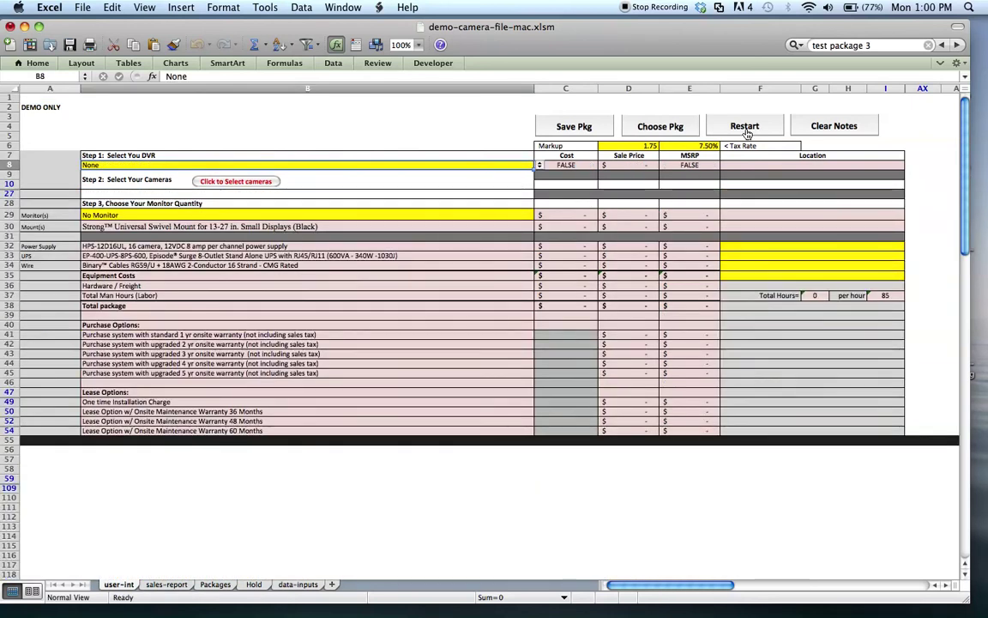